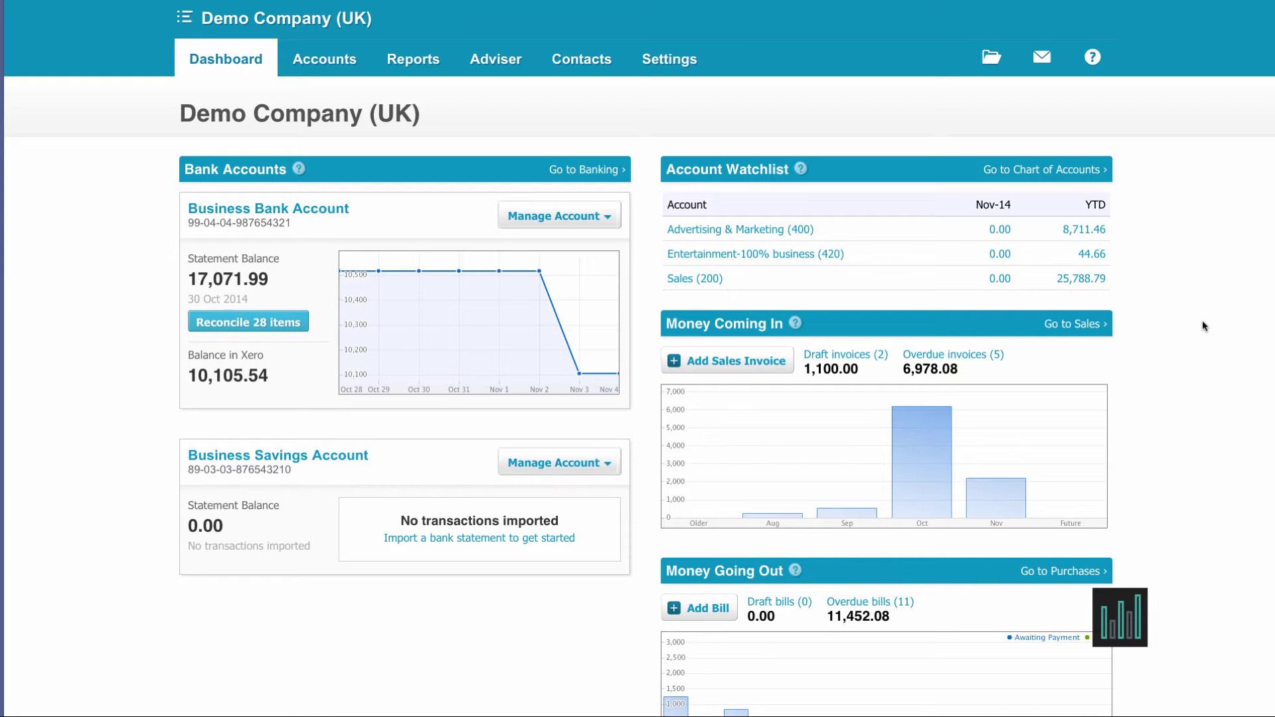
# Open Tracking under General Settings to view the Region category's options.
pyautogui.click(674, 63)
pyautogui.click(678, 105)
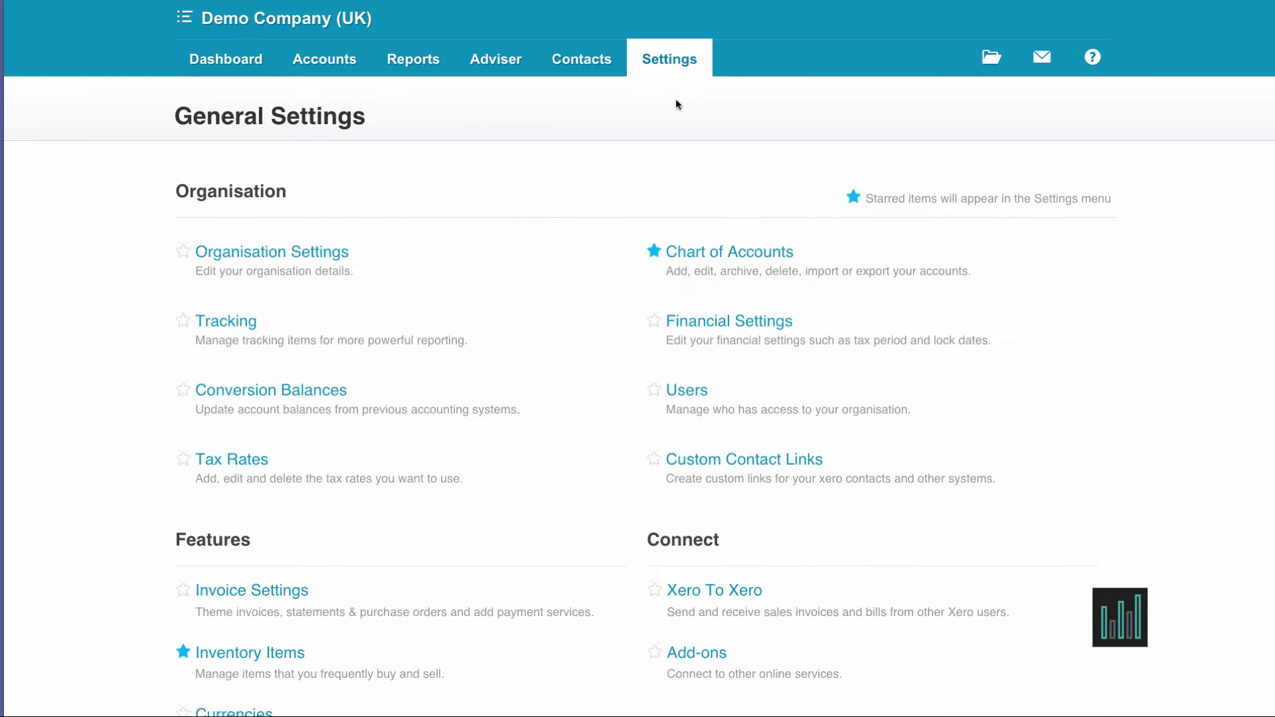
pyautogui.click(229, 324)
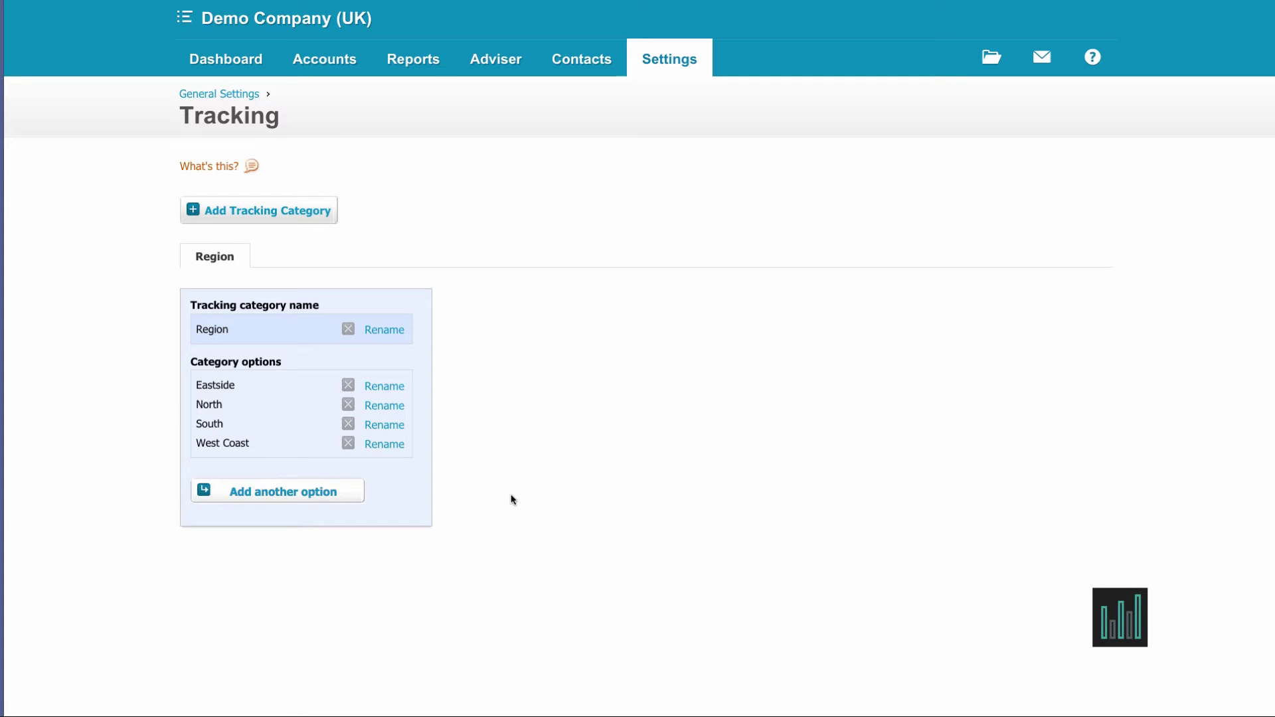
# Add a new tracking category named 'Sales People'.
pyautogui.click(264, 217)
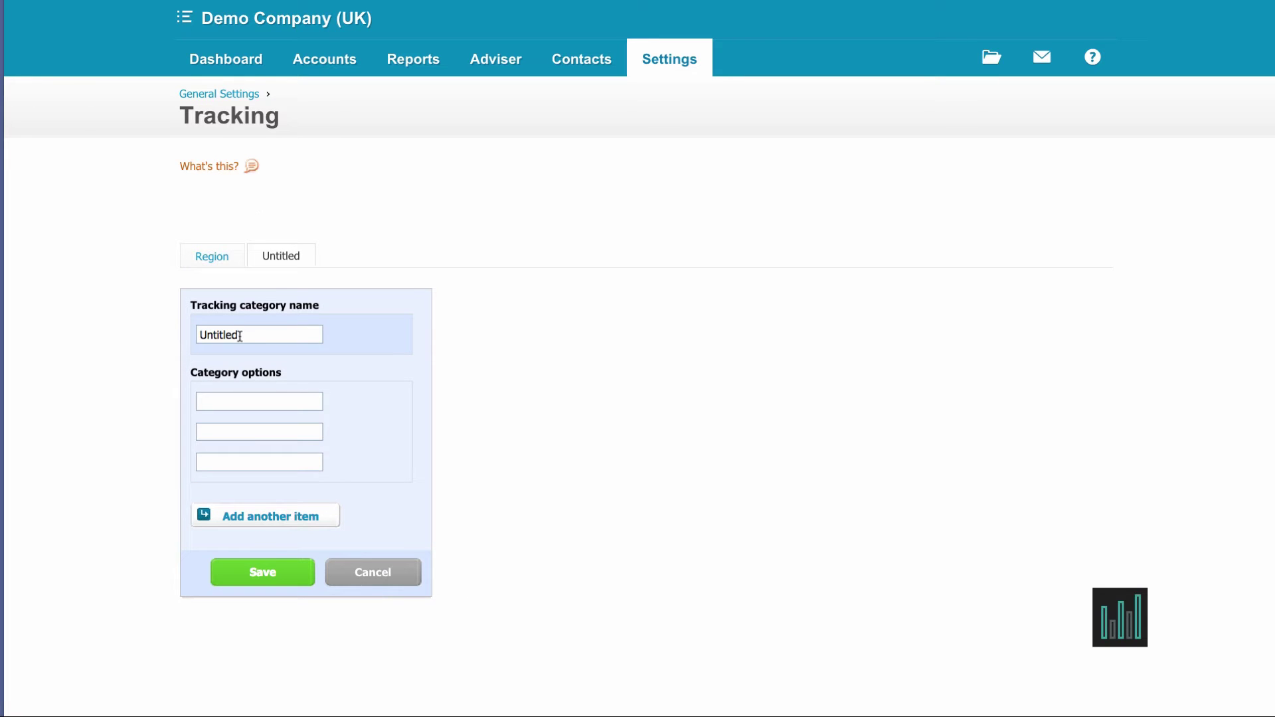
pyautogui.moveTo(240, 336); pyautogui.dragTo(191, 330)
pyautogui.write('Sales People')
# Enter the five sales people's names as its options and save the category.
pyautogui.click(213, 402)
pyautogui.write('Jack')
pyautogui.write('Jo')
pyautogui.click(218, 465)
pyautogui.write('Emily')
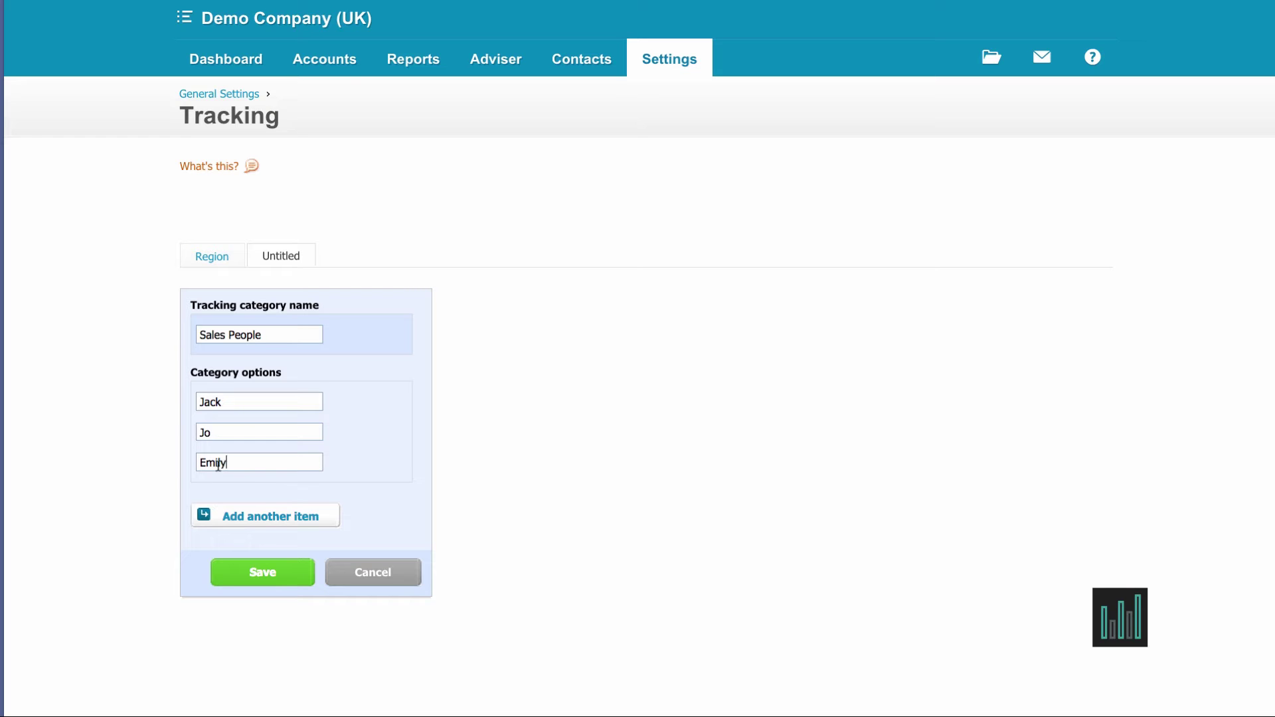
pyautogui.click(245, 516)
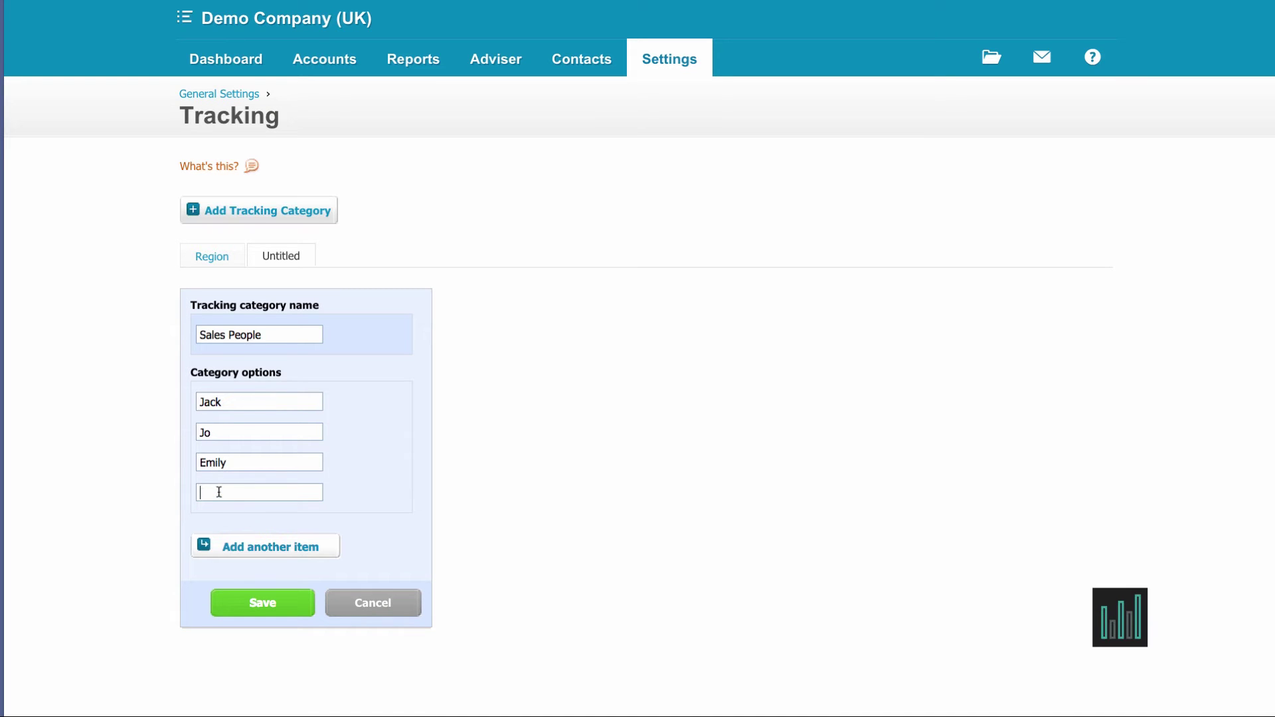
pyautogui.write('David')
pyautogui.click(230, 543)
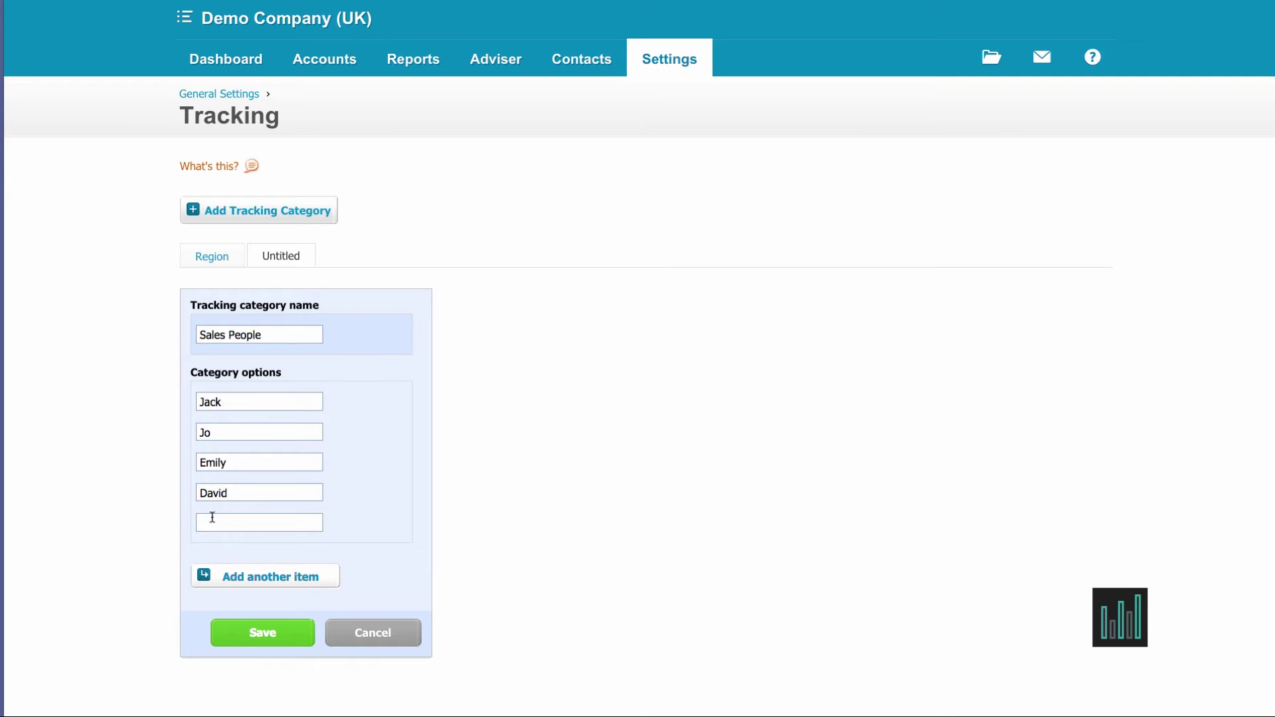
pyautogui.write('Charlie')
pyautogui.click(282, 637)
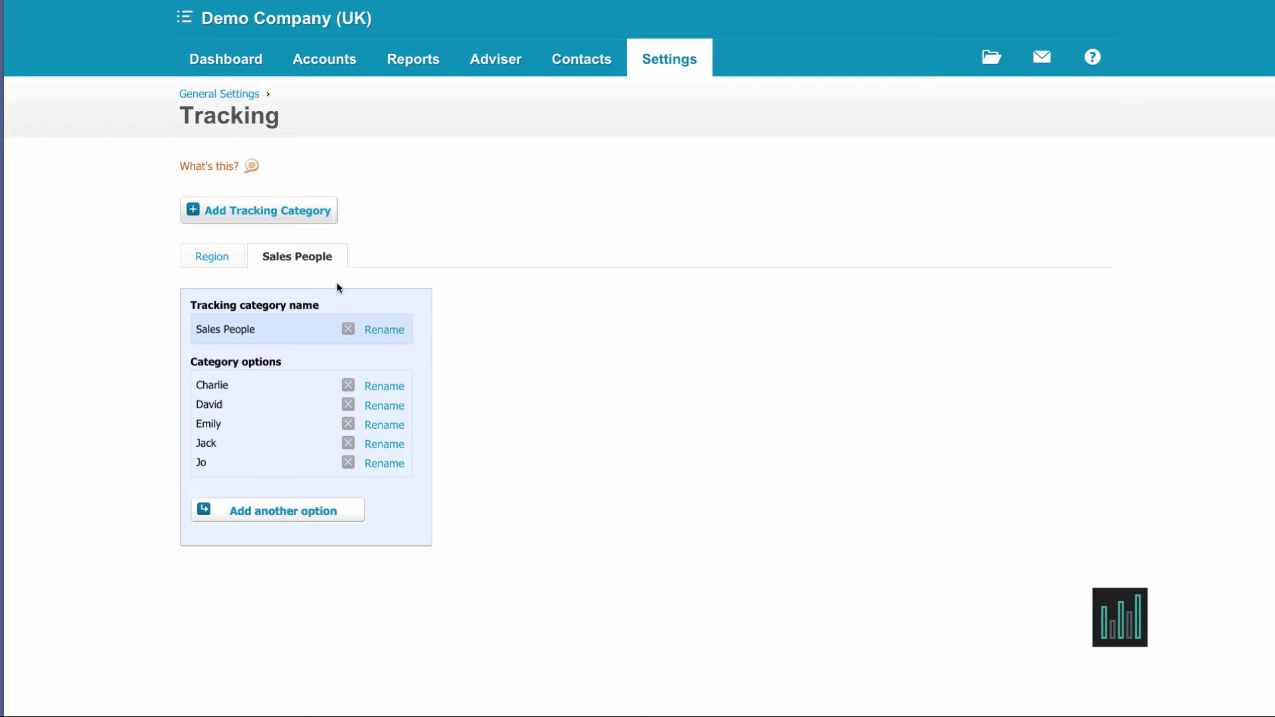
# Open the Tracking Summary report from All Reports.
pyautogui.moveTo(419, 61)
pyautogui.click(416, 103)
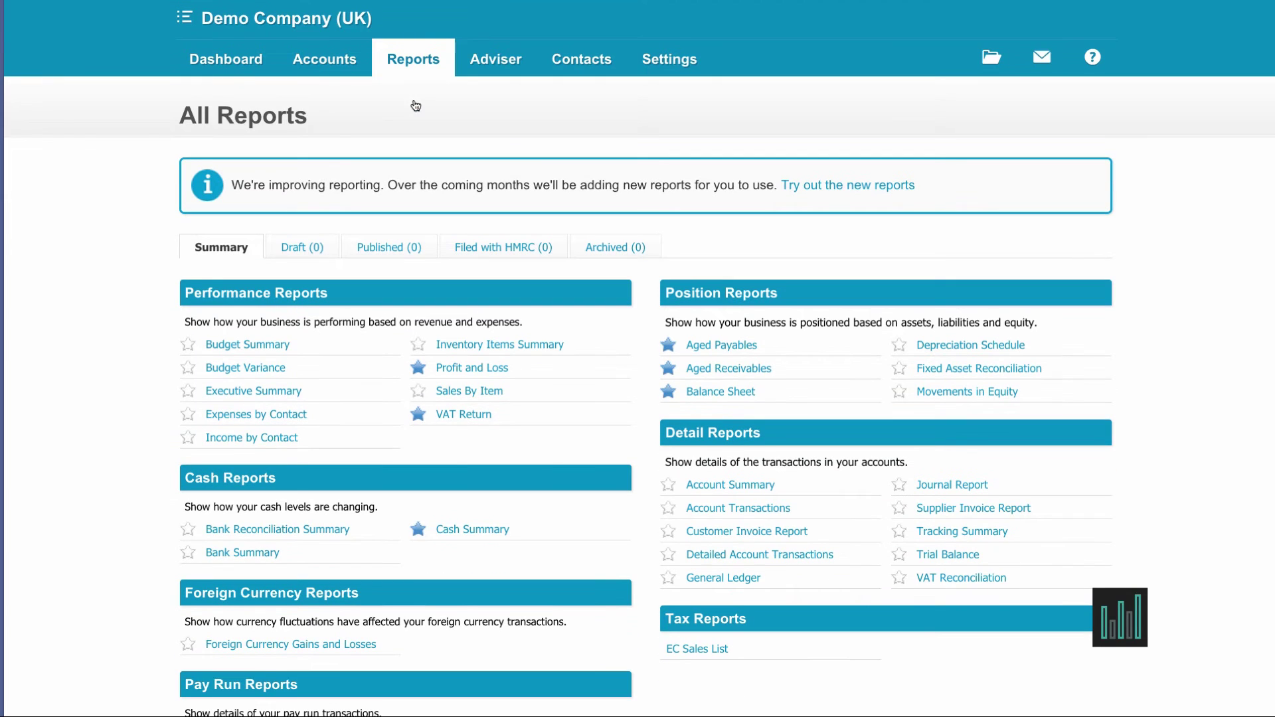
pyautogui.click(936, 532)
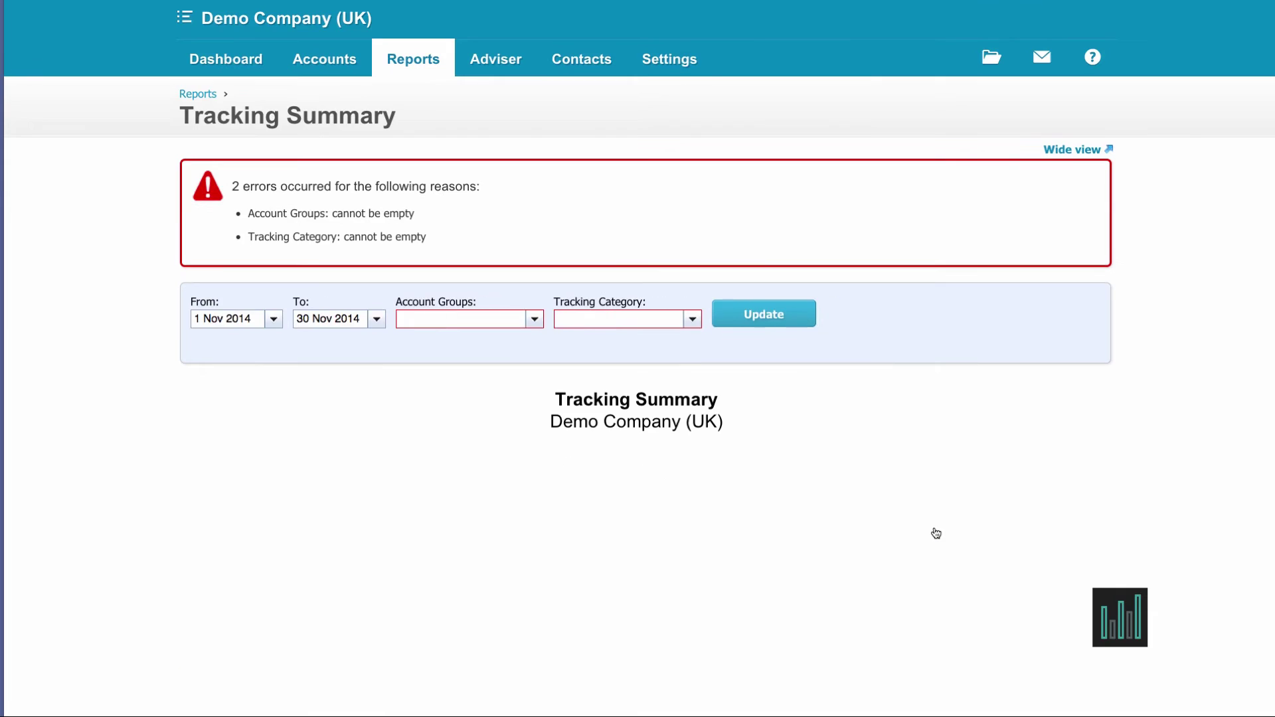
# Filter the summary to the Sales account group by Region, starting 1 Oct 2014.
pyautogui.click(537, 321)
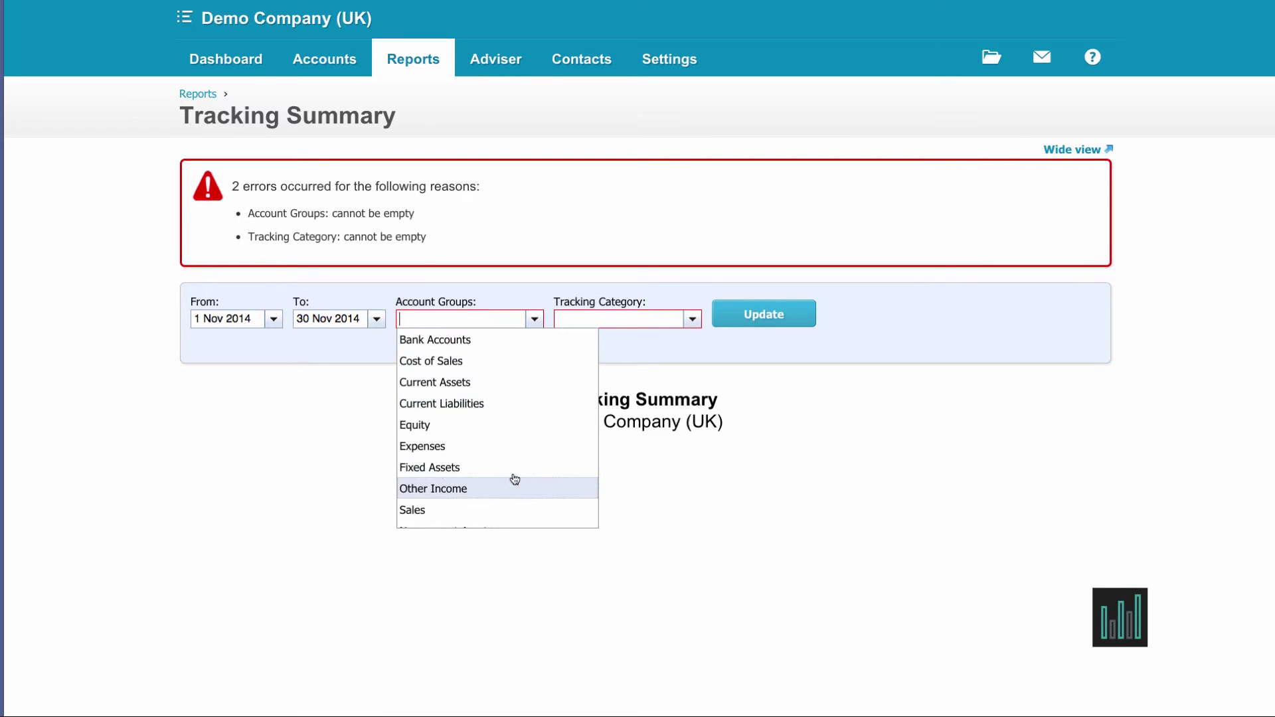
pyautogui.click(523, 515)
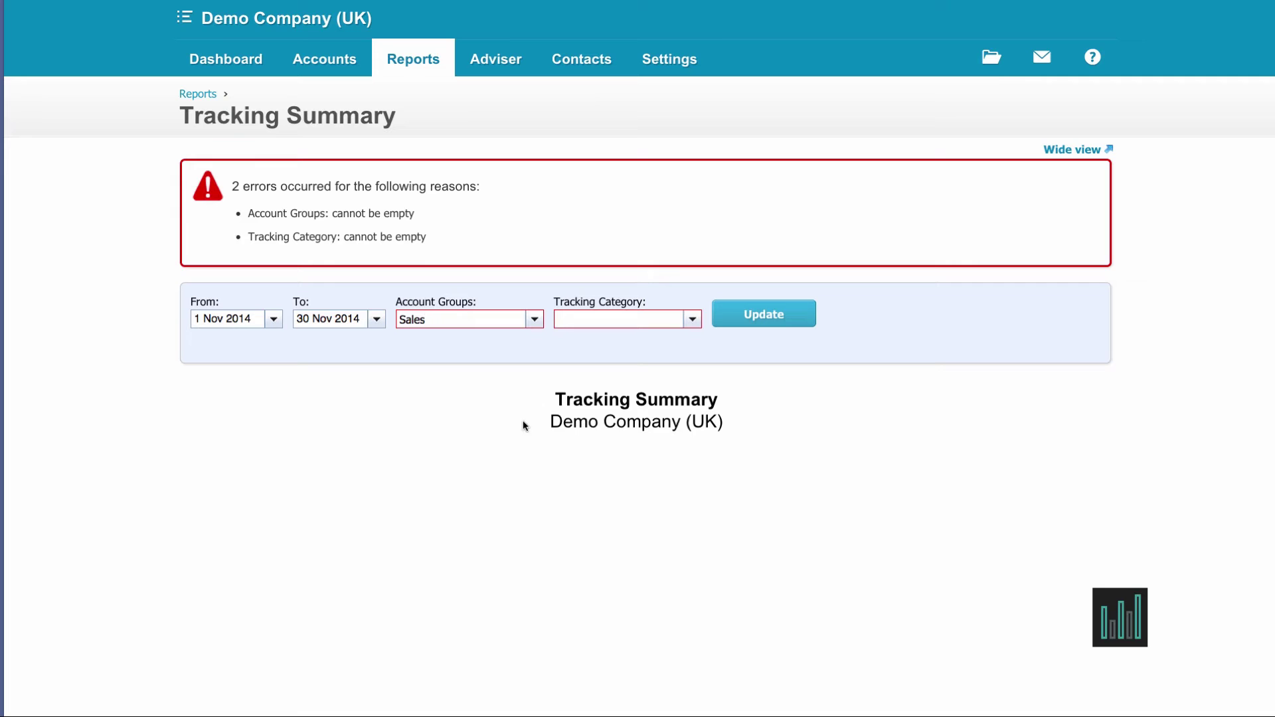
pyautogui.click(693, 323)
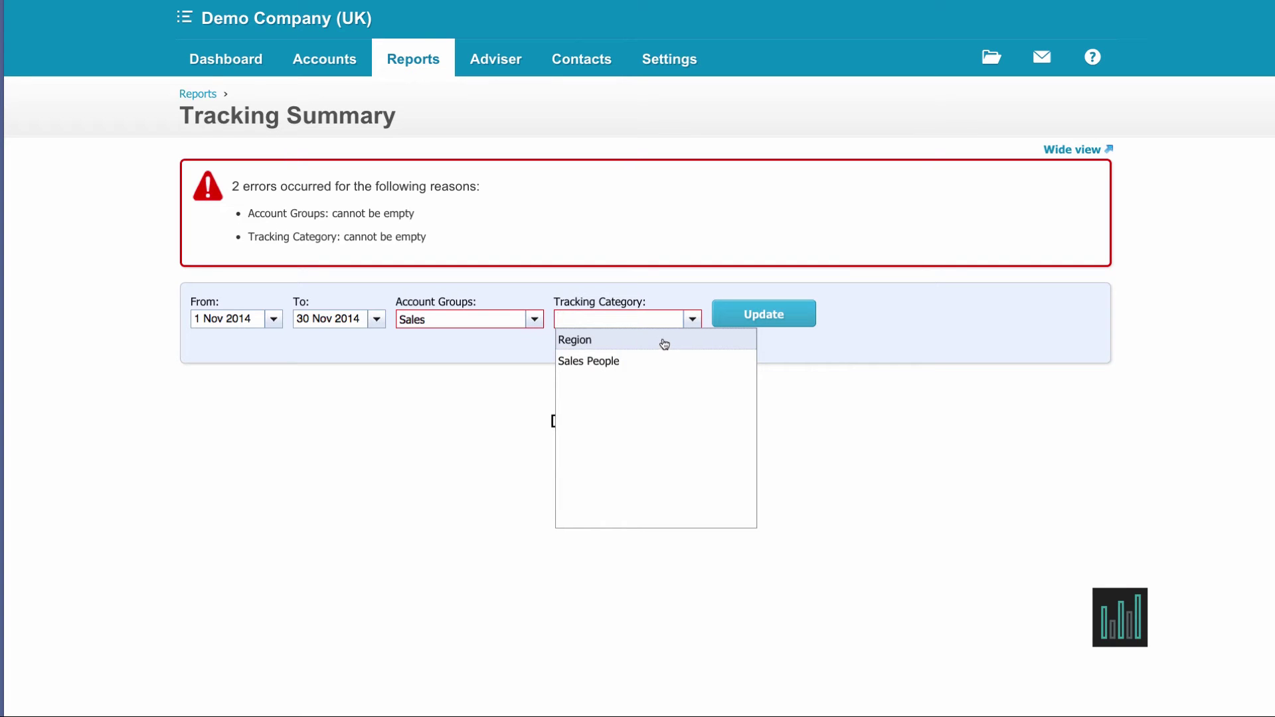
pyautogui.click(664, 343)
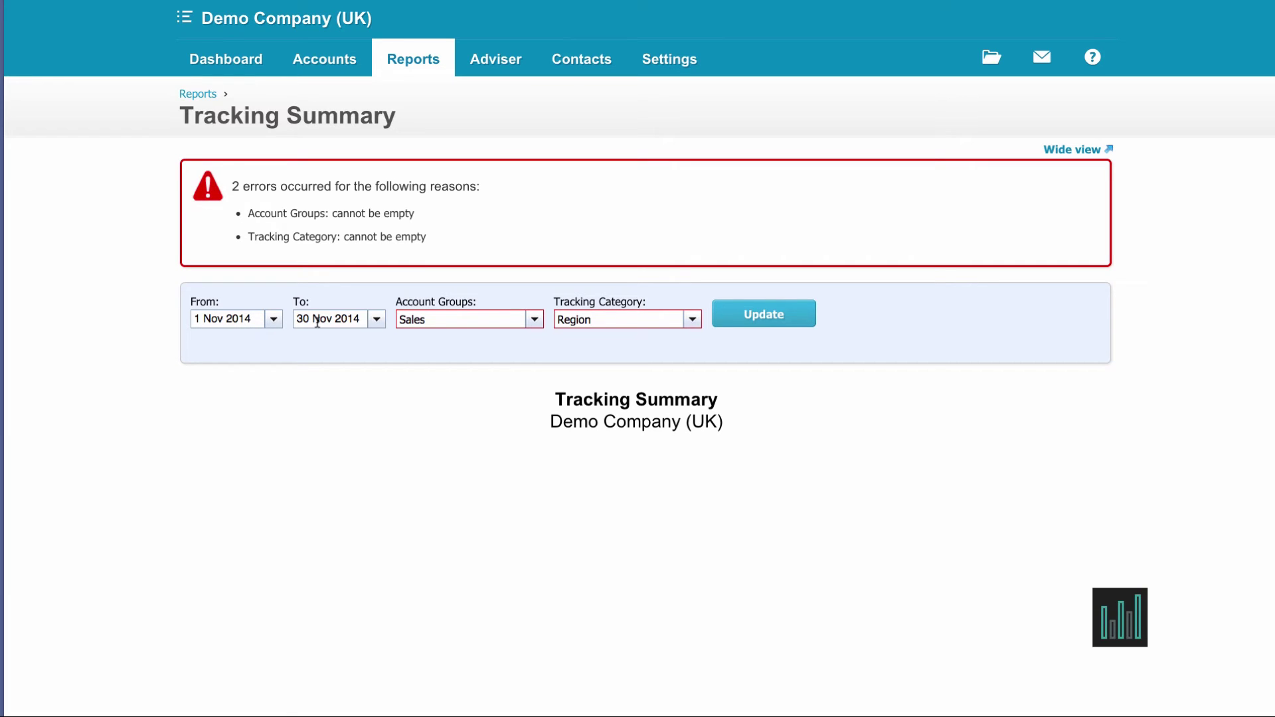
pyautogui.click(273, 320)
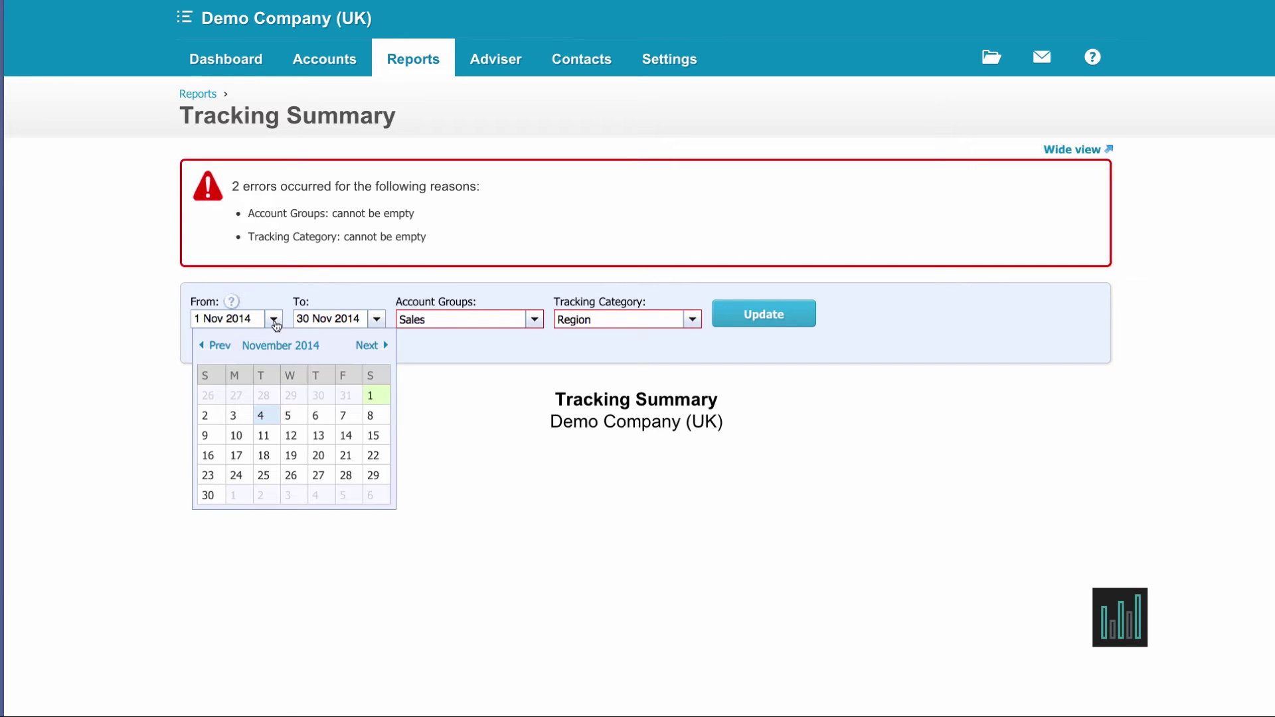
pyautogui.click(213, 347)
pyautogui.click(290, 397)
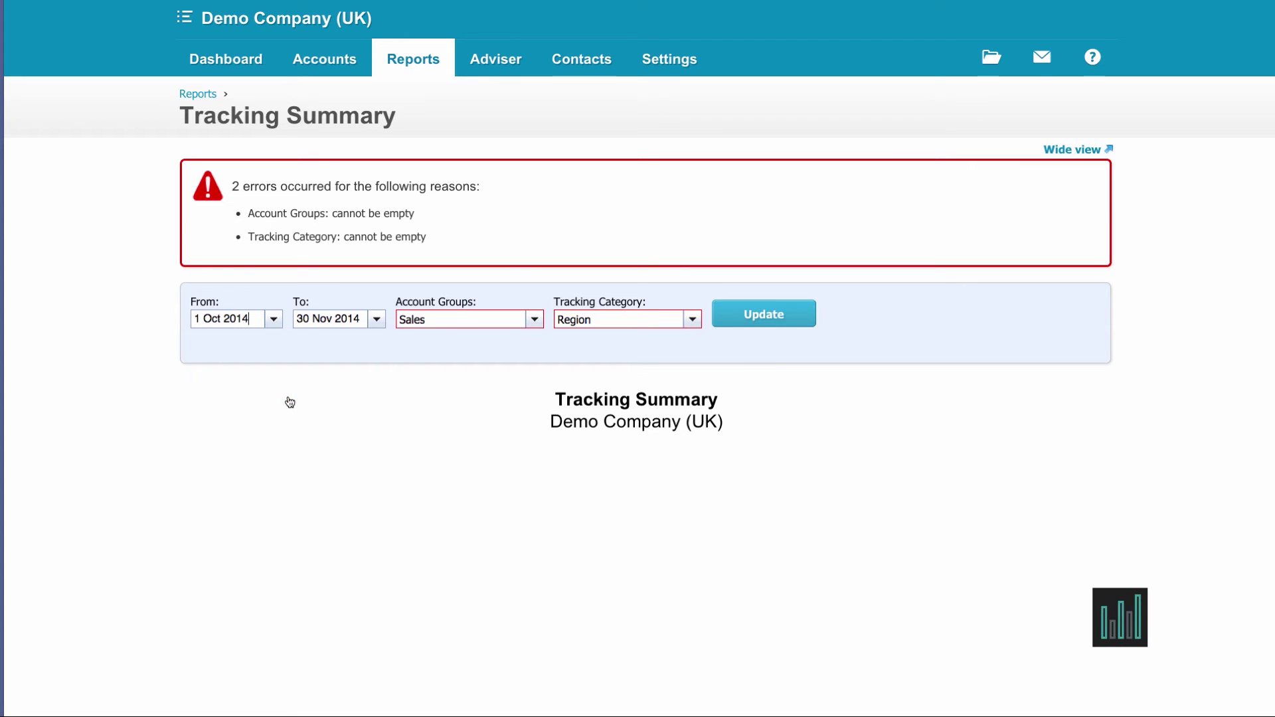
# Run the Sales Summary by Region for 1 Oct–30 Nov 2014.
pyautogui.click(783, 322)
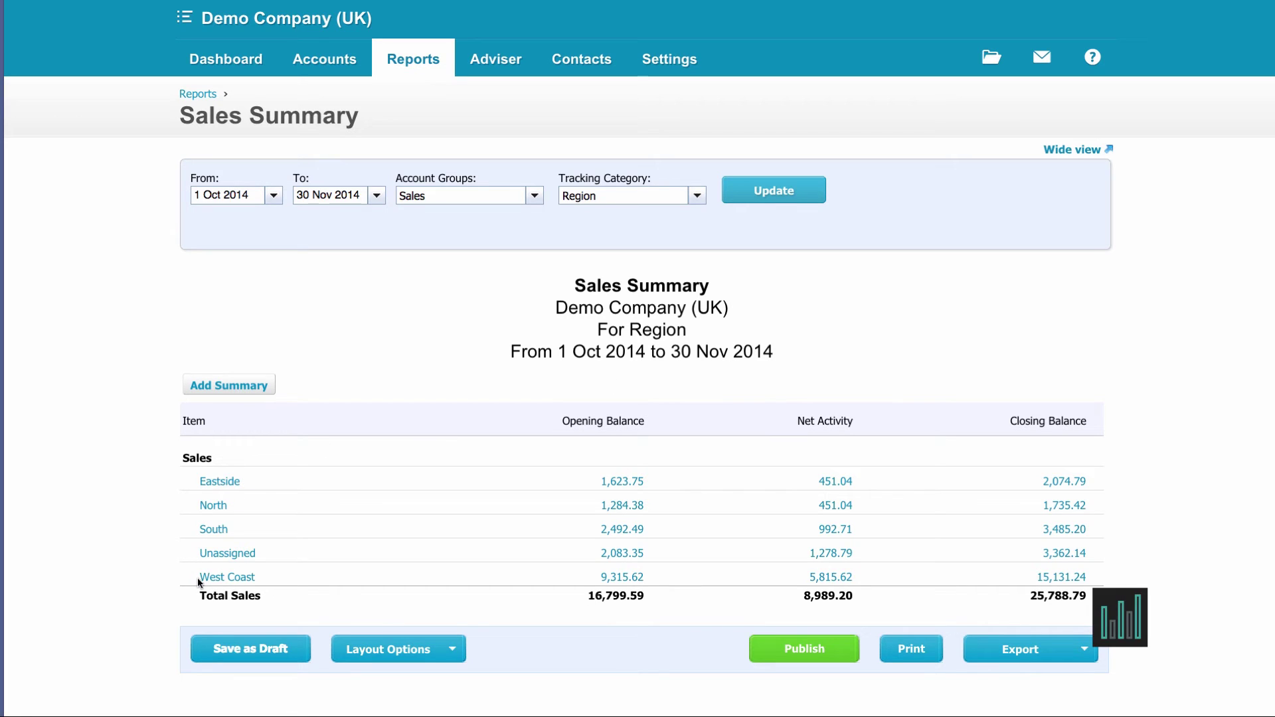
pyautogui.moveTo(218, 561)
# Open the Profit and Loss report from All Reports and scroll through it.
pyautogui.click(420, 61)
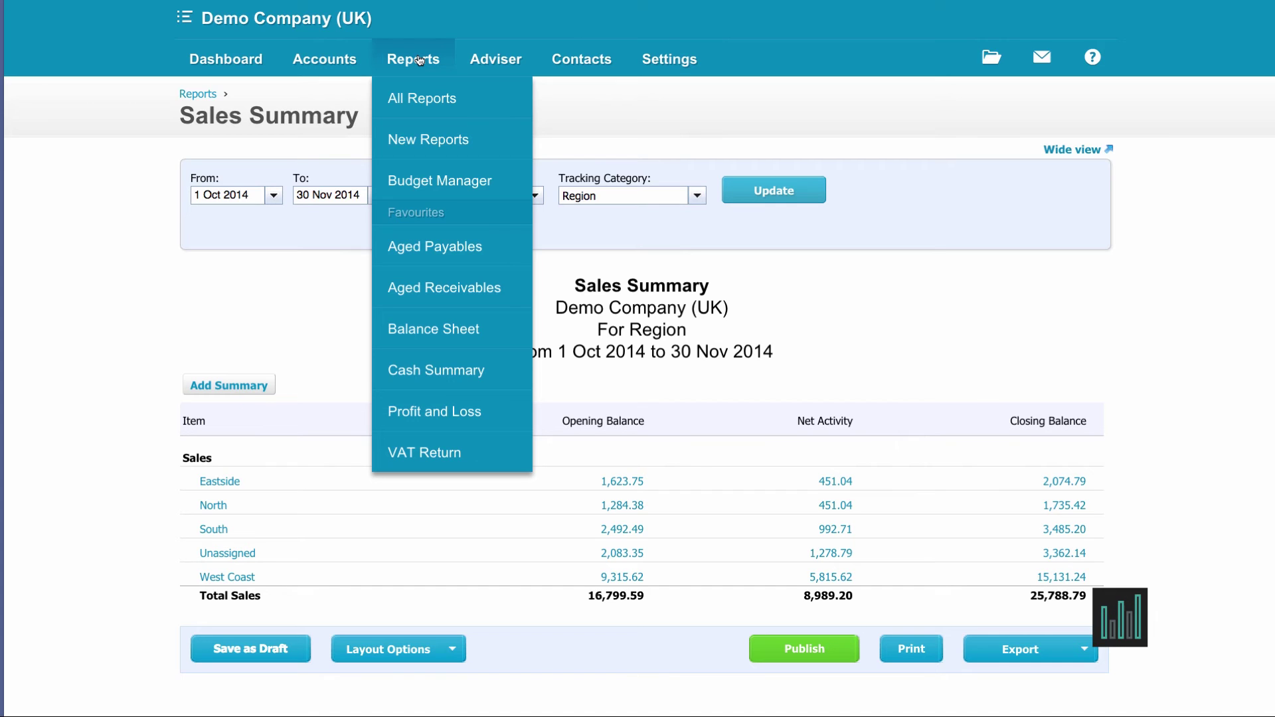
pyautogui.click(407, 101)
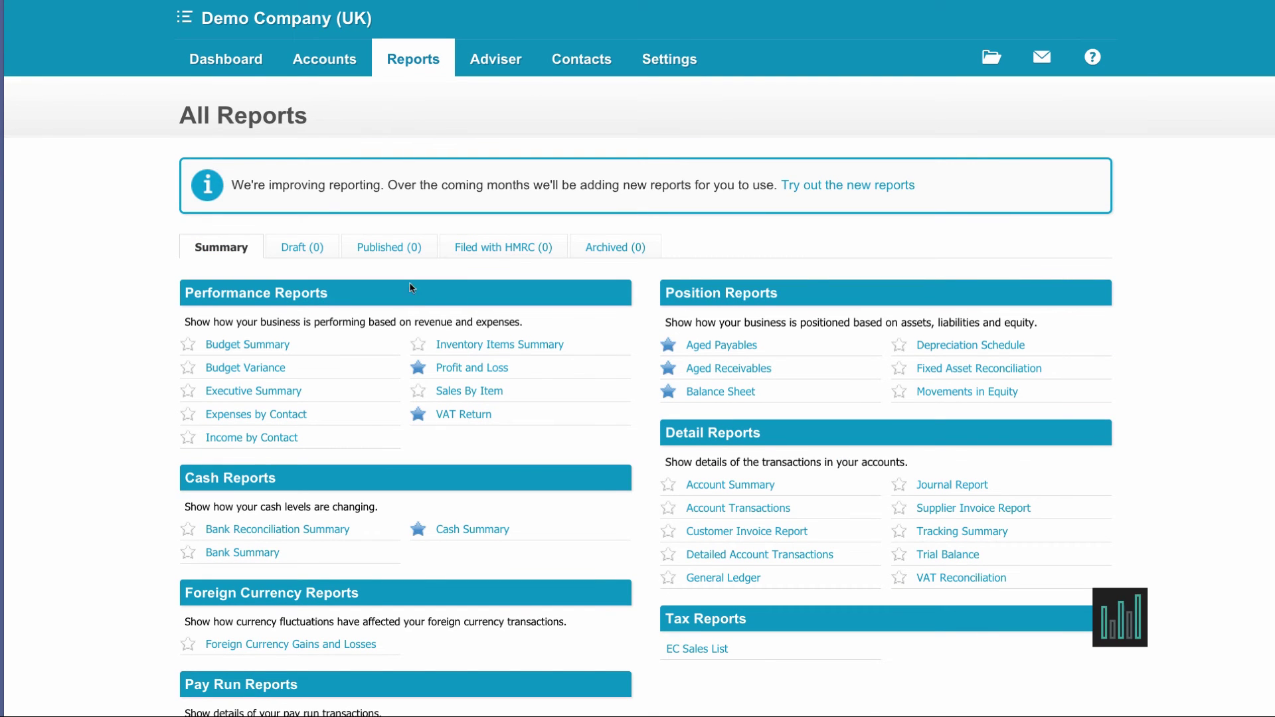
pyautogui.click(455, 372)
pyautogui.scroll(-1, 455, 376)
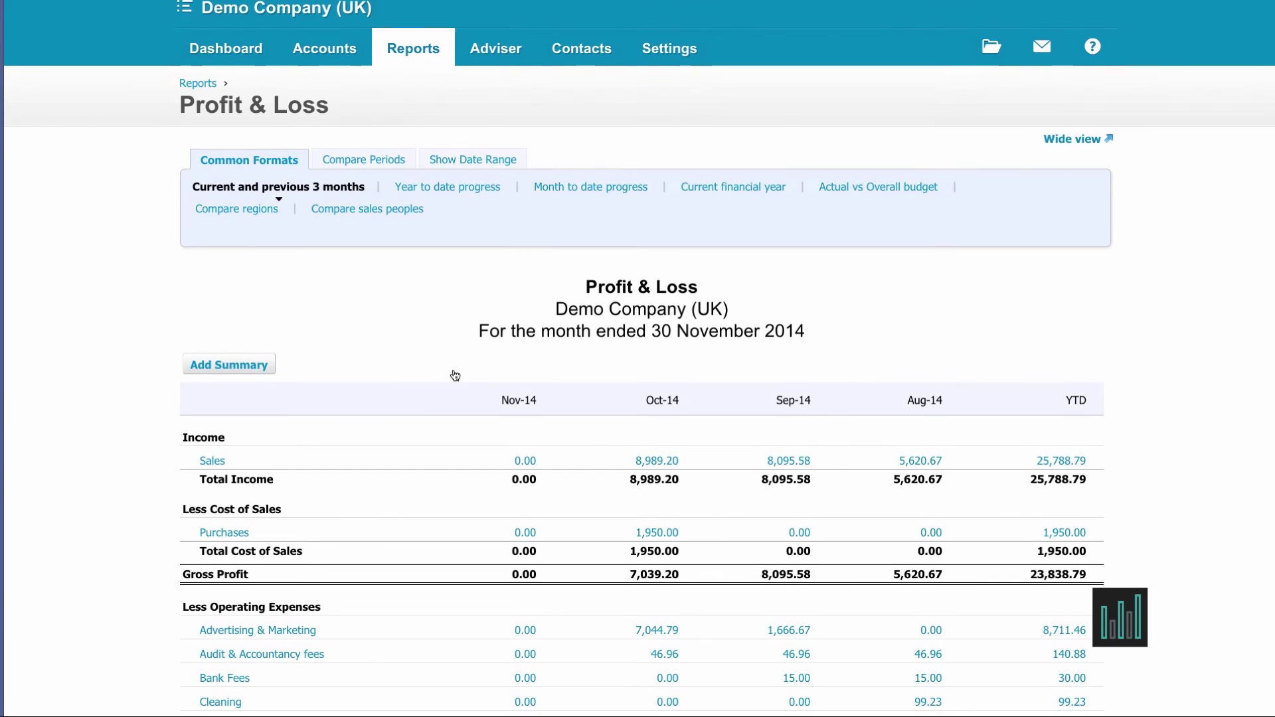
pyautogui.scroll(-1, 455, 376)
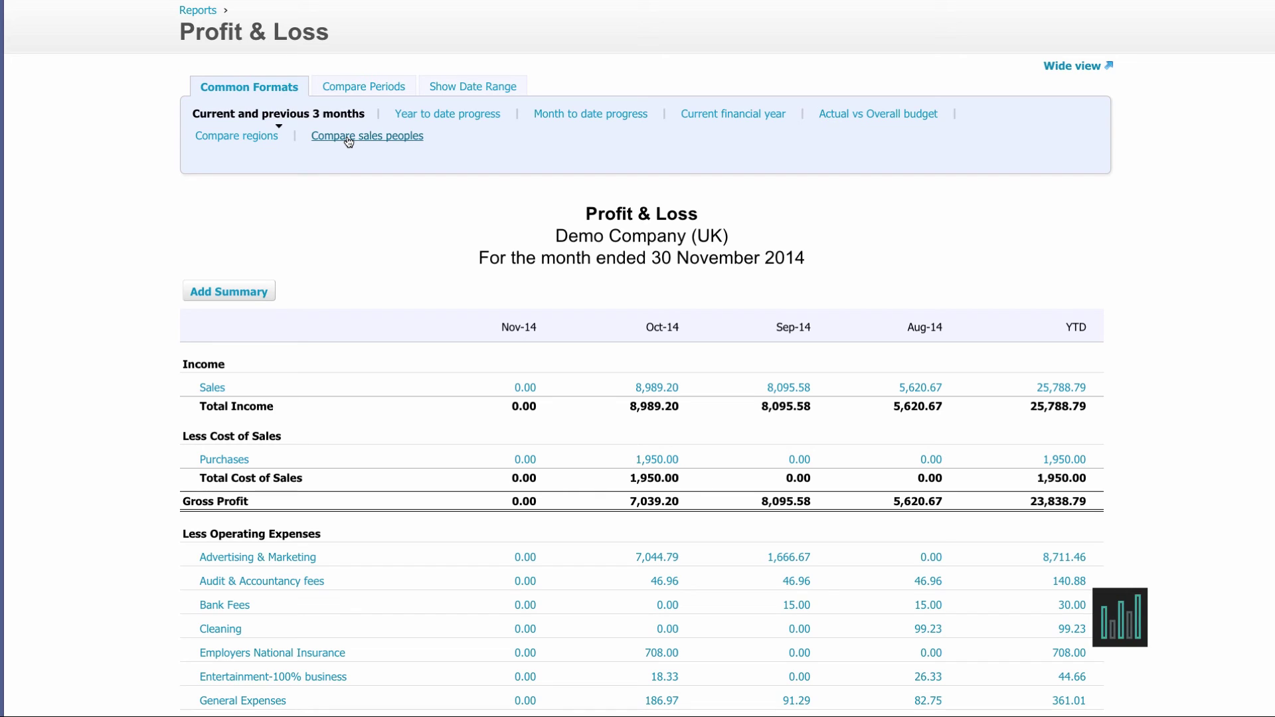
pyautogui.click(232, 137)
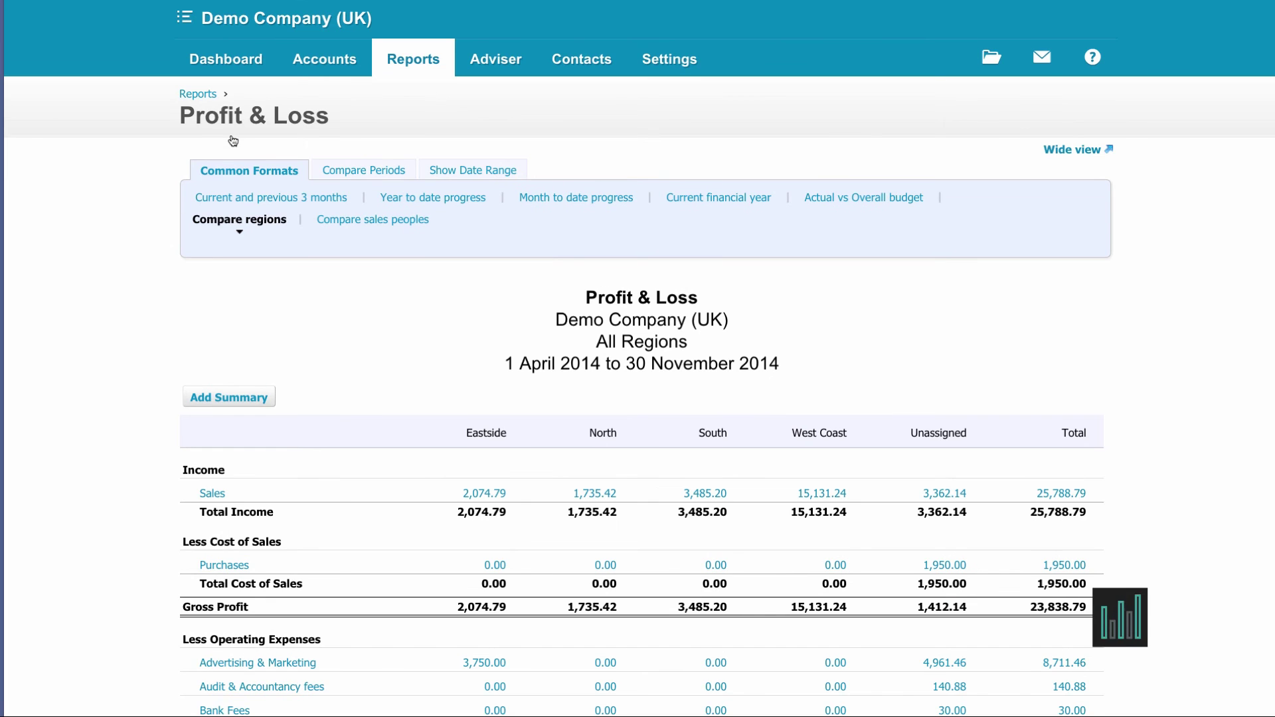
pyautogui.scroll(-2, 364, 227)
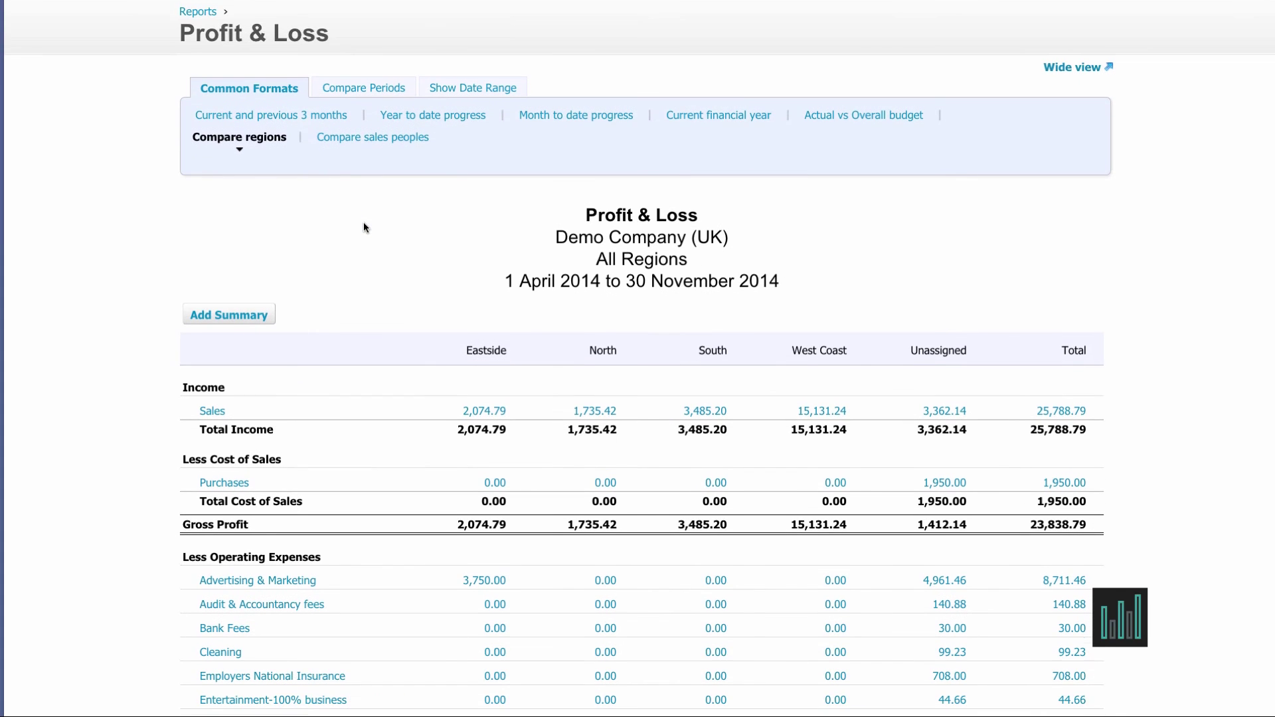
pyautogui.scroll(-3, 364, 227)
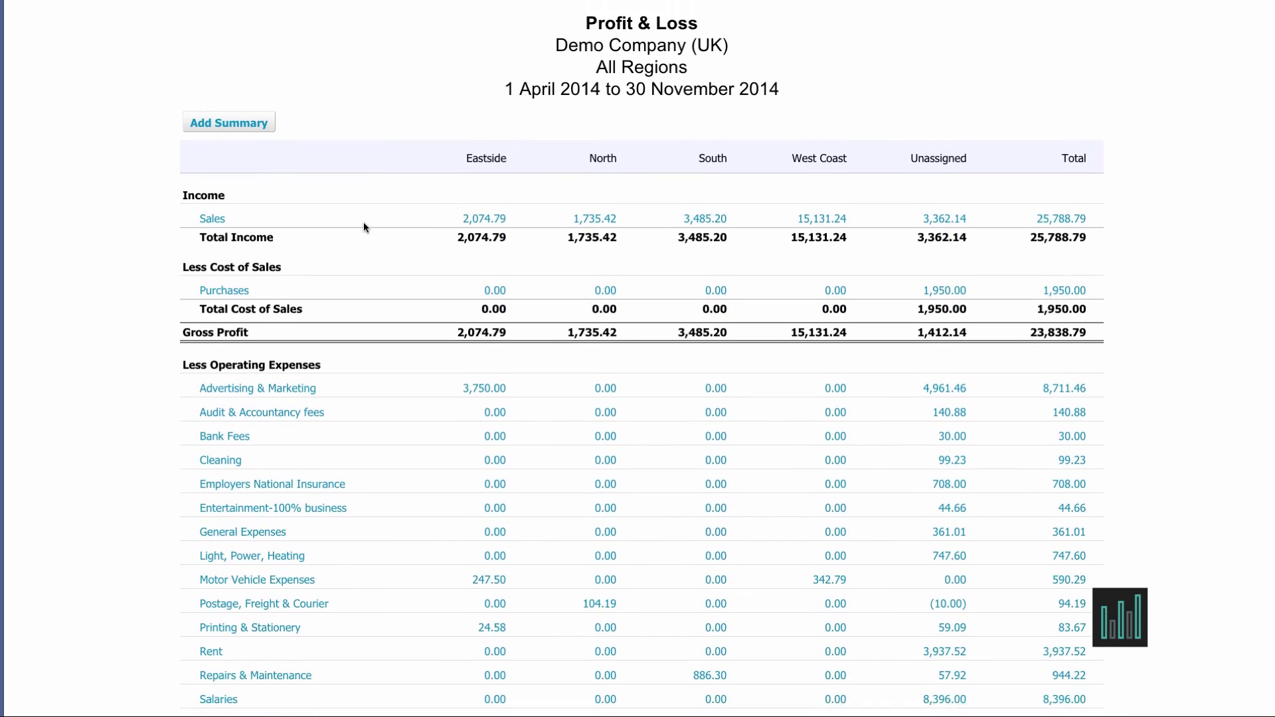
pyautogui.scroll(-1, 364, 227)
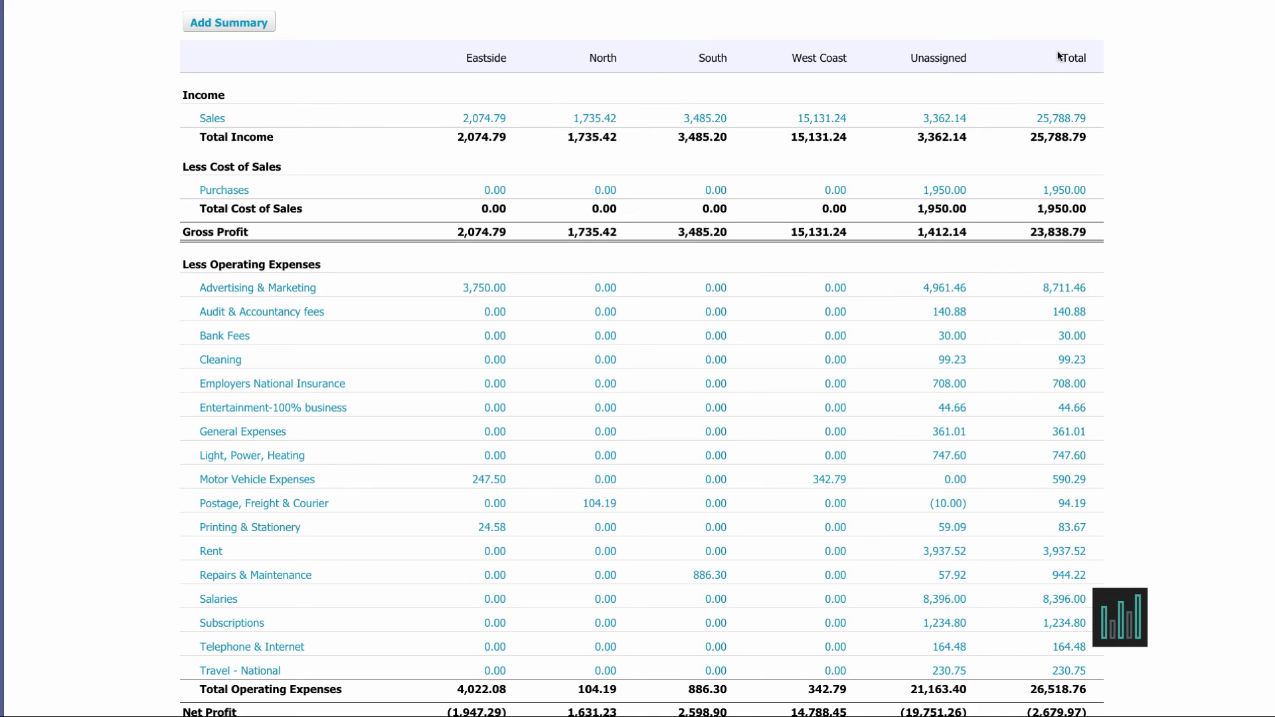
pyautogui.scroll(-1, 1059, 56)
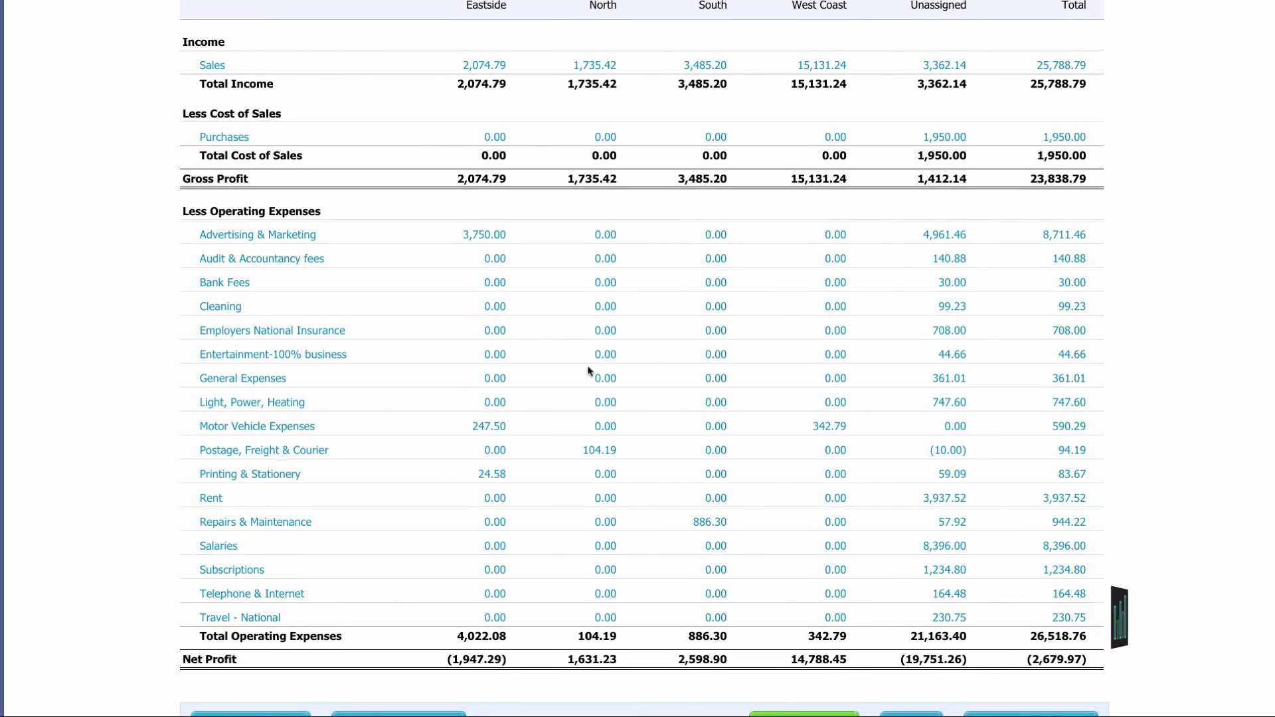
pyautogui.moveTo(516, 530)
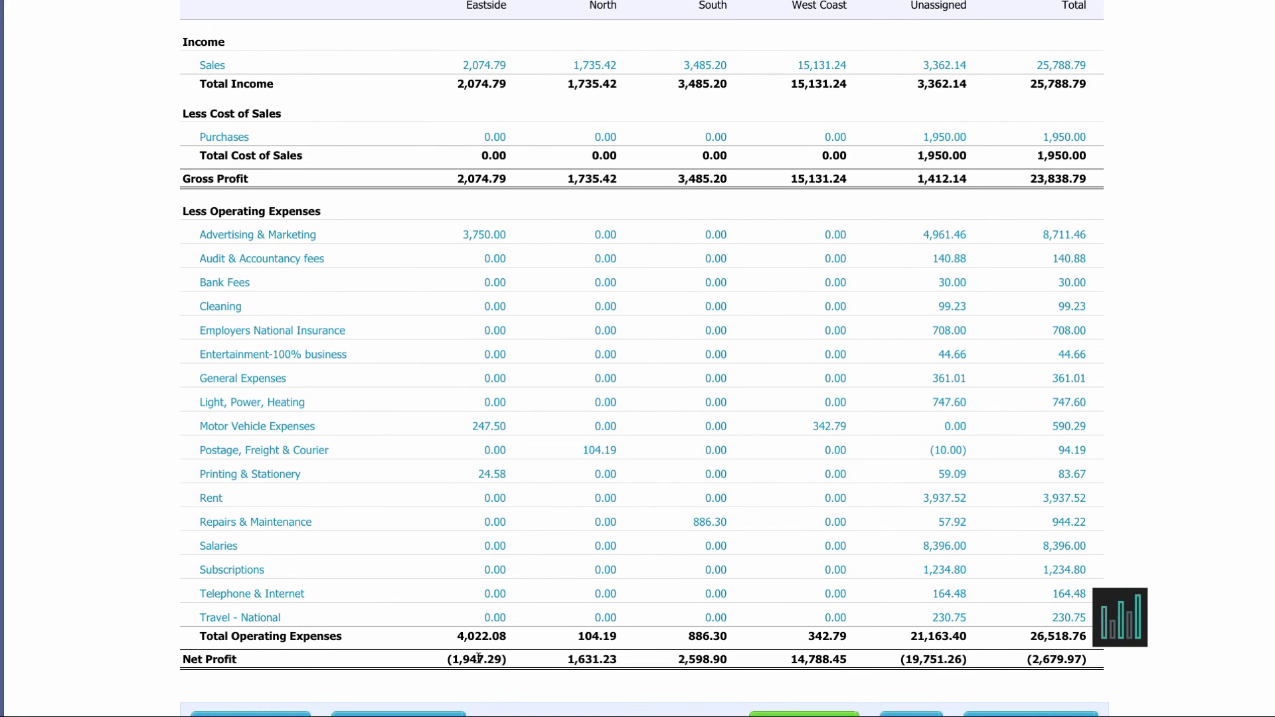